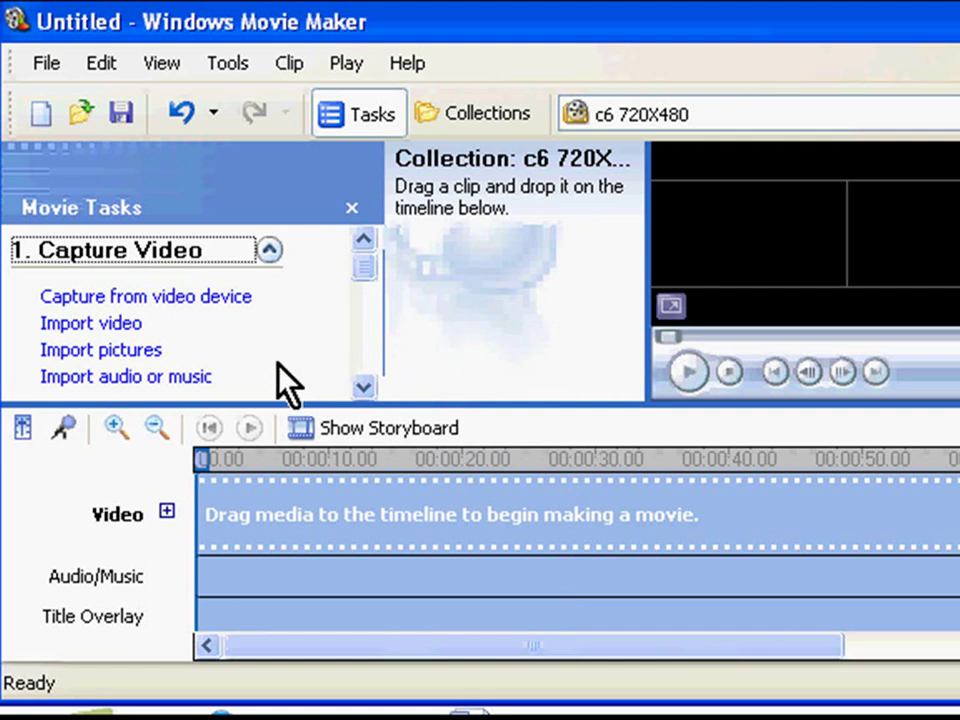
Step: Import the video file-to-be-dubbed from the How to Dub folder into its own clip collection
{"action": "mouse_move", "coordinate": [364, 273]}
{"action": "left_mouse_down"}
{"action": "mouse_move", "coordinate": [364, 369]}
{"action": "mouse_move", "coordinate": [364, 262]}
{"action": "left_mouse_up"}
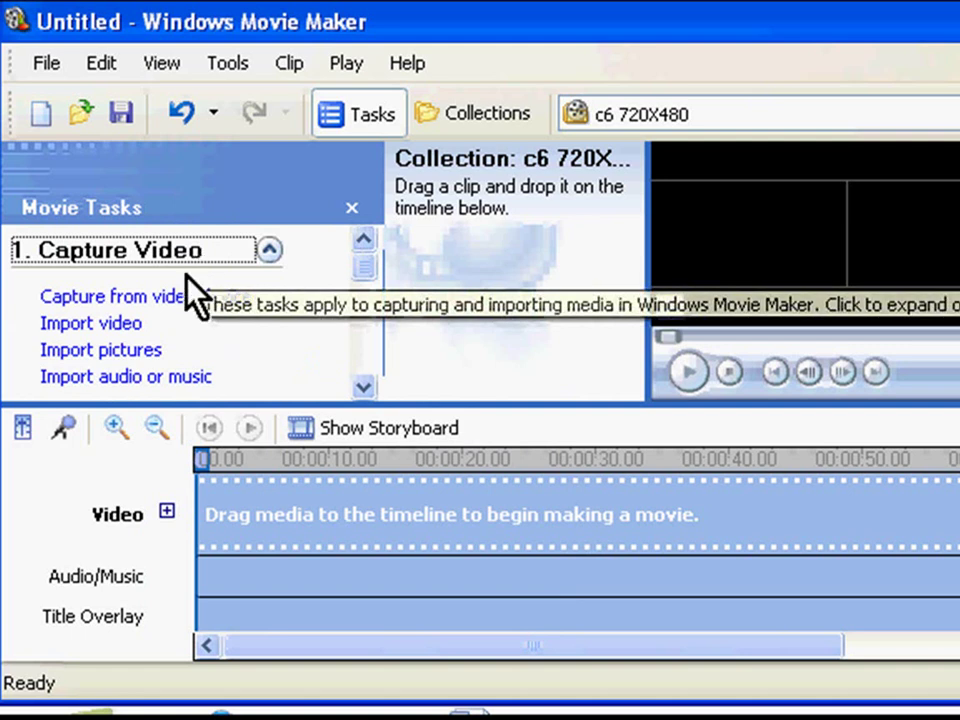
{"action": "left_click", "coordinate": [135, 328]}
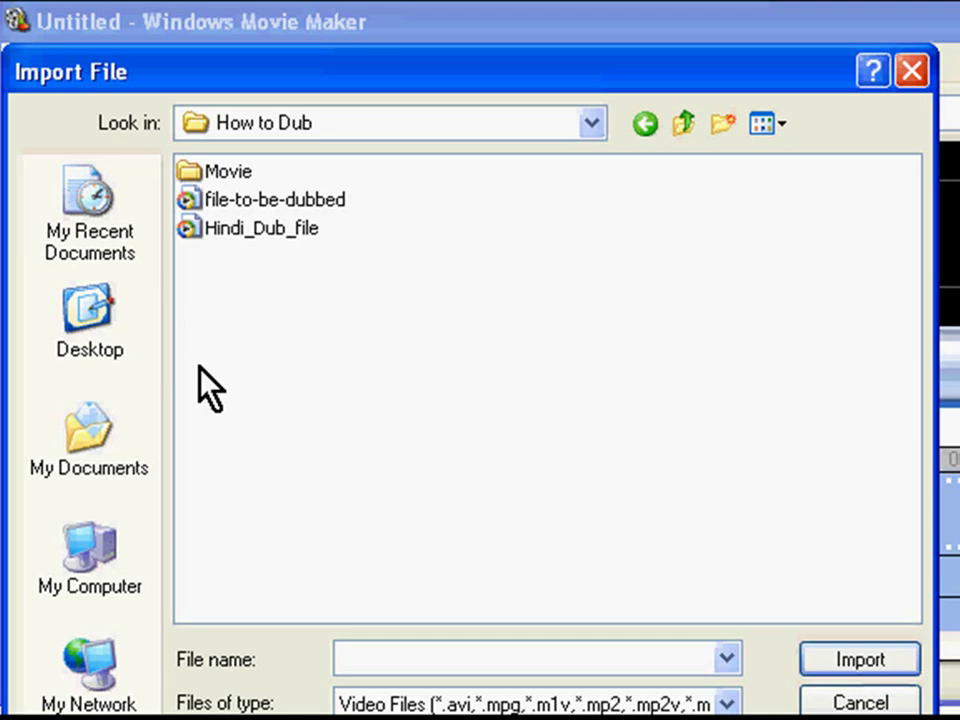
{"action": "left_click", "coordinate": [262, 204]}
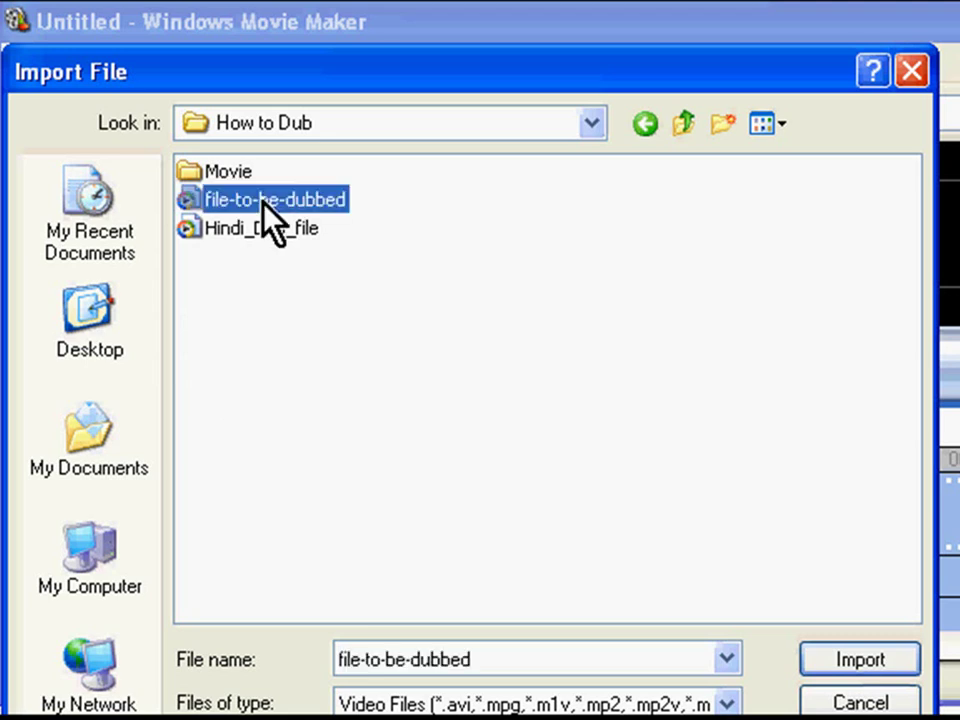
{"action": "left_click", "coordinate": [862, 660]}
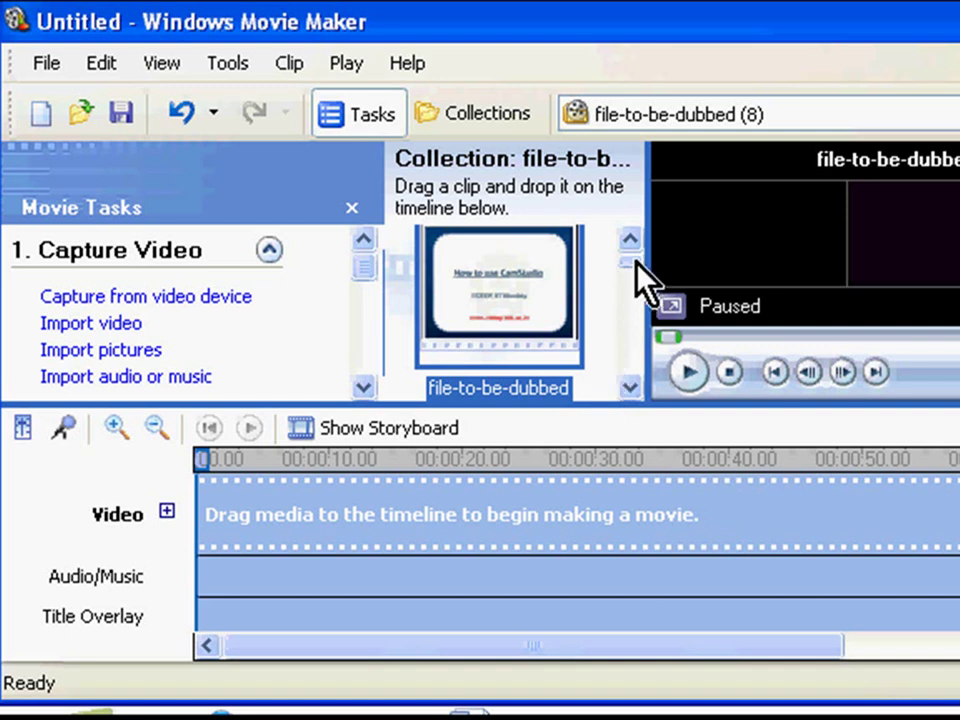
Step: Add the file-to-be-dubbed clips to the timeline's video track with Add to Timeline
{"action": "mouse_move", "coordinate": [636, 261]}
{"action": "left_mouse_down"}
{"action": "mouse_move", "coordinate": [626, 371]}
{"action": "mouse_move", "coordinate": [628, 257]}
{"action": "left_mouse_up"}
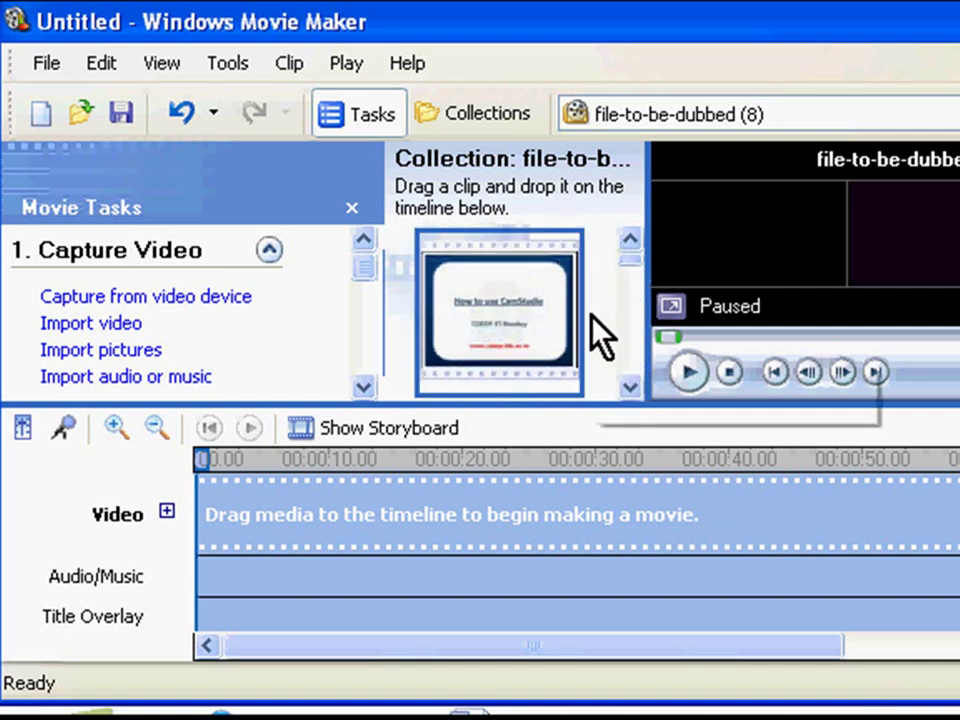
{"action": "left_click", "coordinate": [634, 310]}
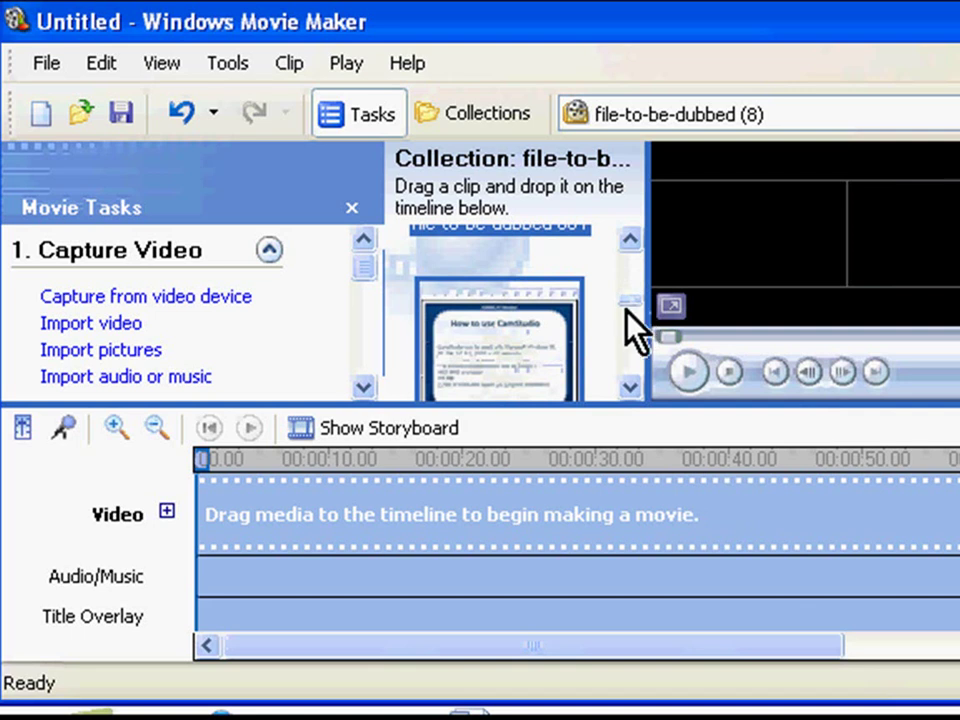
{"action": "right_click", "coordinate": [575, 349]}
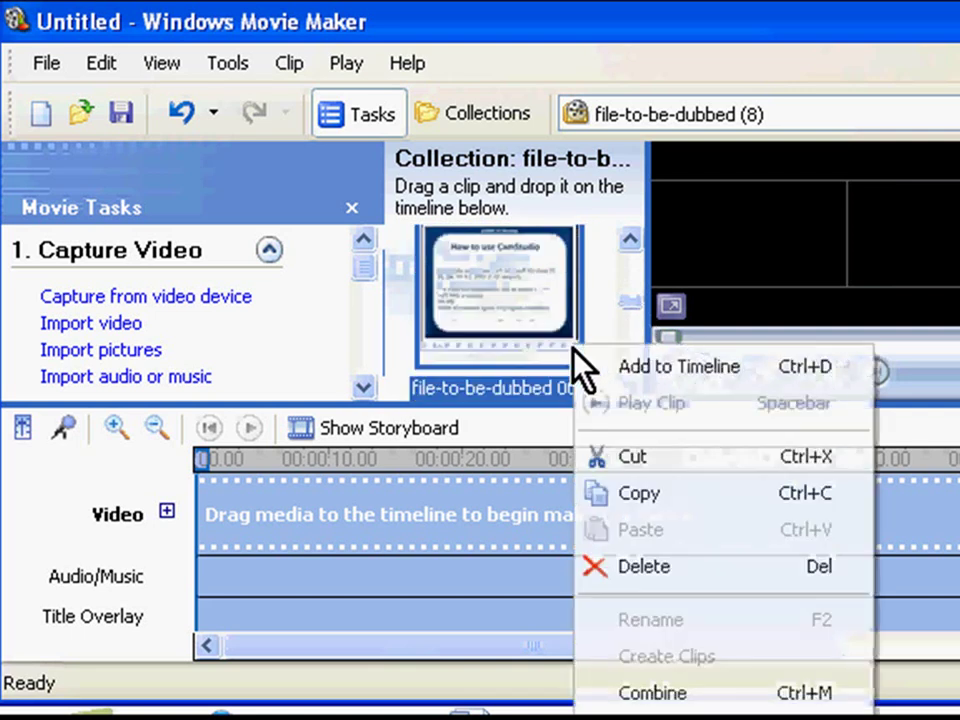
{"action": "left_click", "coordinate": [596, 372]}
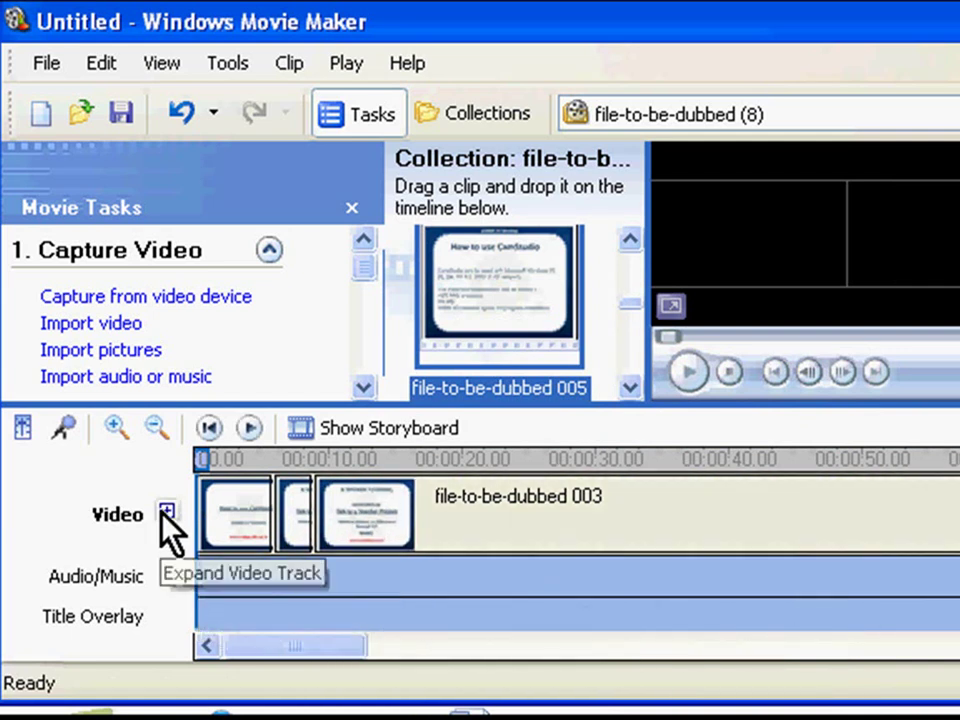
Step: Expand the video track, select all timeline clips, and mute them via Clip > Audio > Mute
{"action": "left_click", "coordinate": [166, 513]}
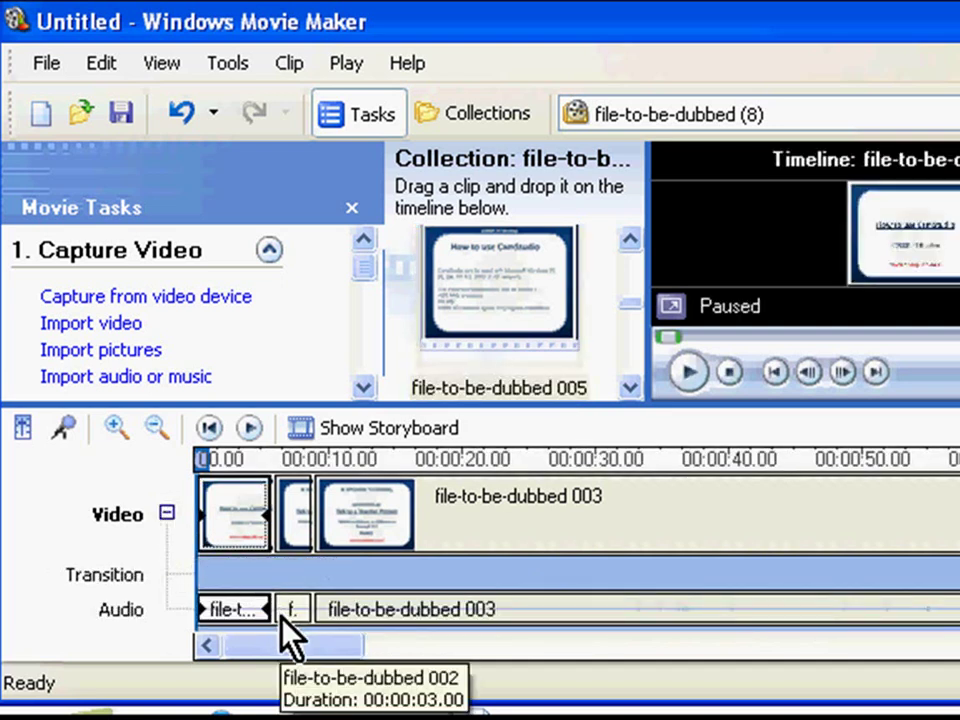
{"action": "right_click", "coordinate": [219, 615]}
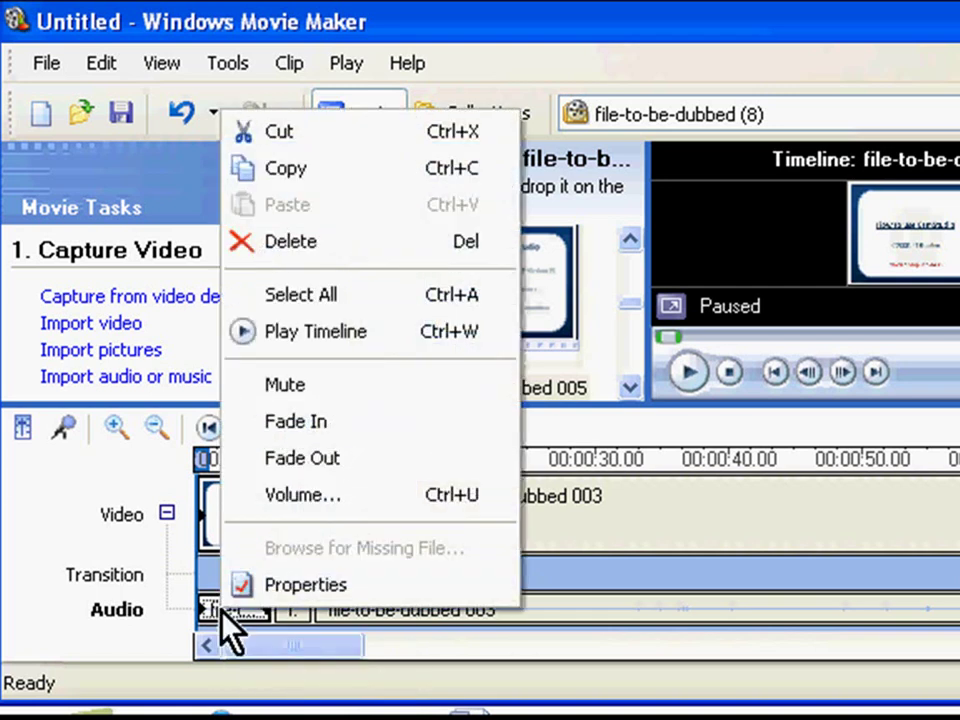
{"action": "left_click", "coordinate": [315, 300]}
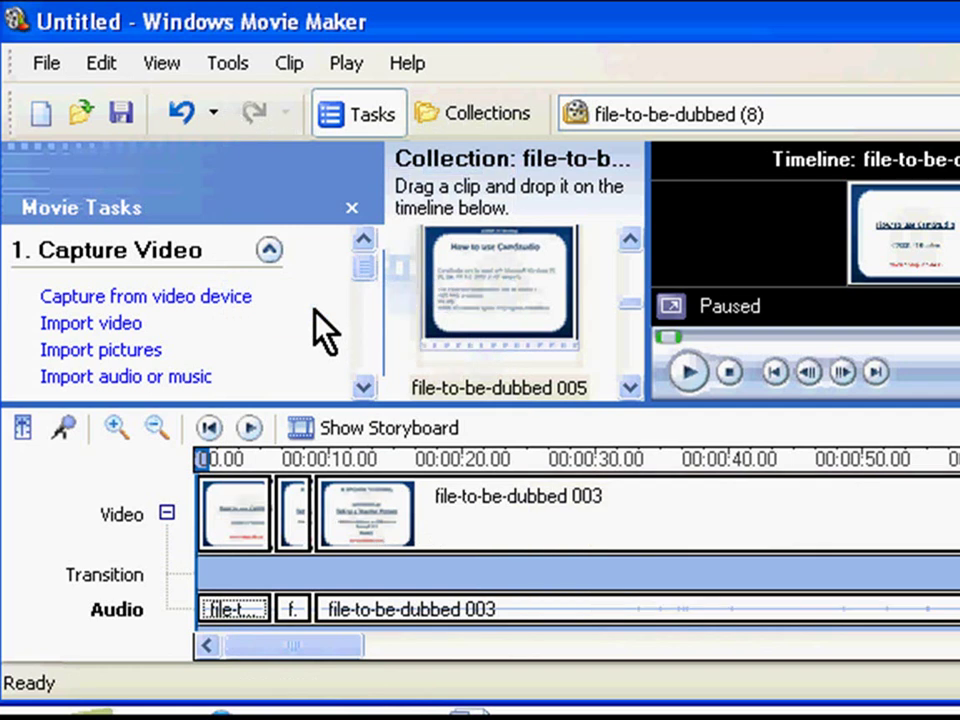
{"action": "left_click", "coordinate": [276, 70]}
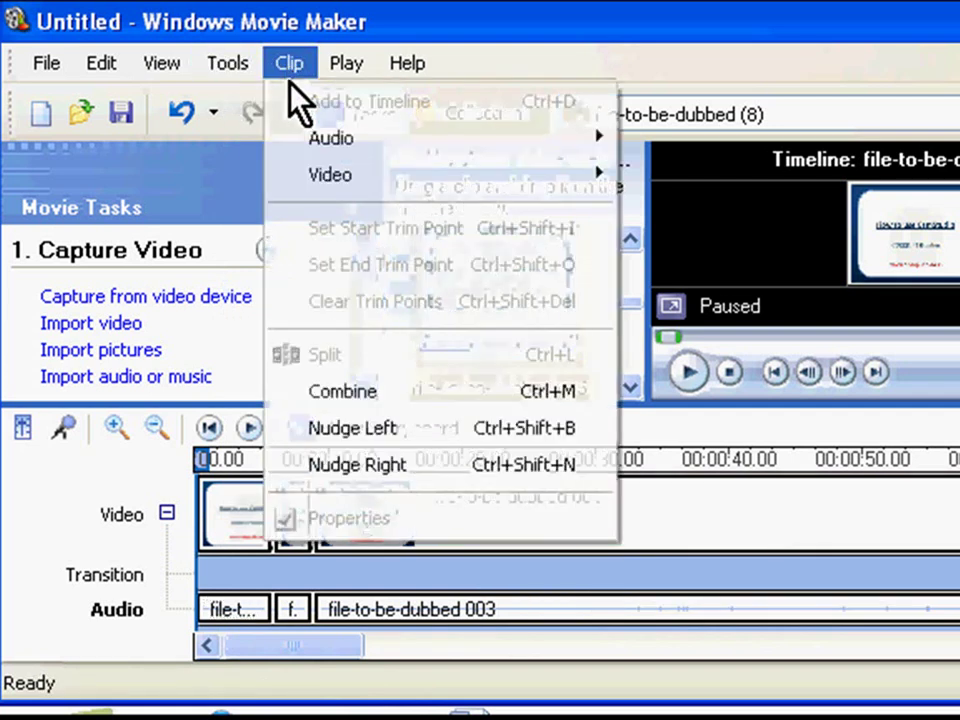
{"action": "mouse_move", "coordinate": [370, 142]}
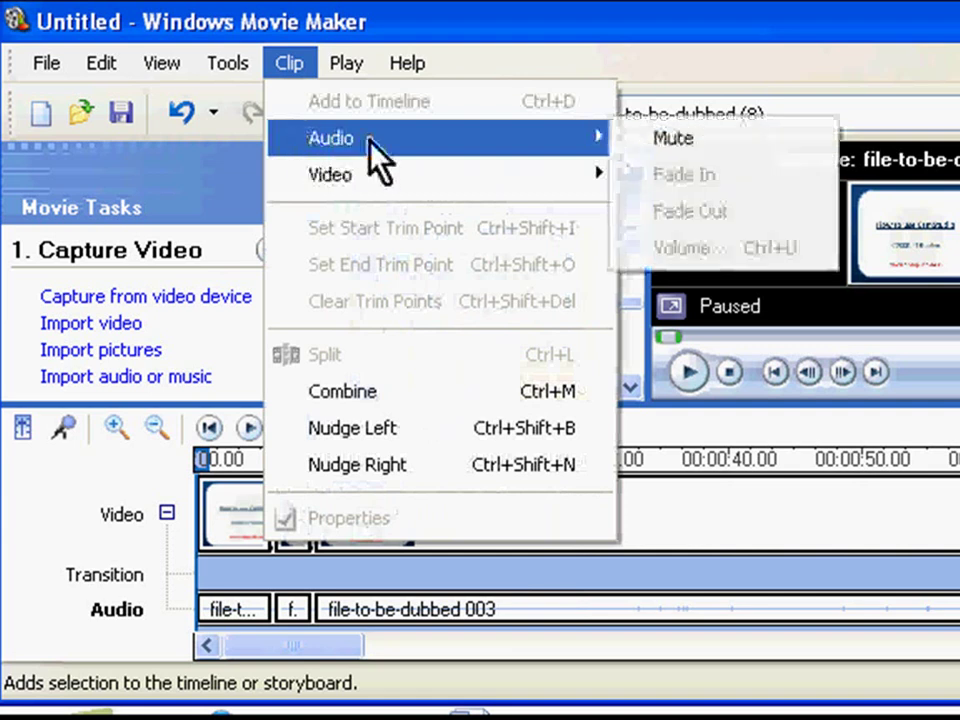
{"action": "left_click", "coordinate": [667, 136]}
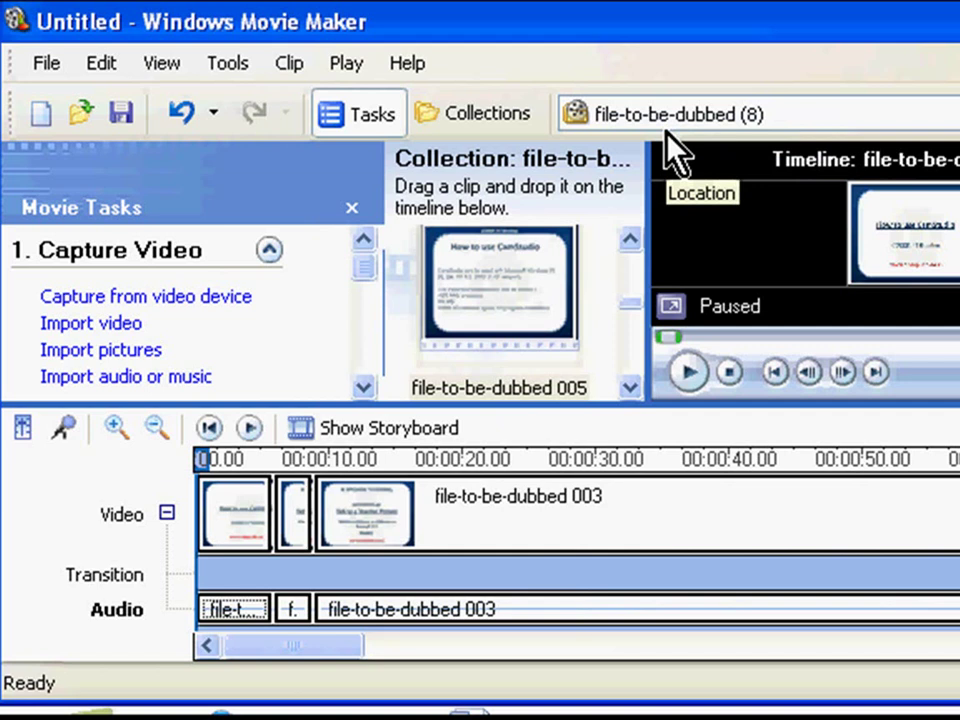
Step: Collapse the video track and go to the Tools menu for Narrate Timeline
{"action": "left_click", "coordinate": [167, 513]}
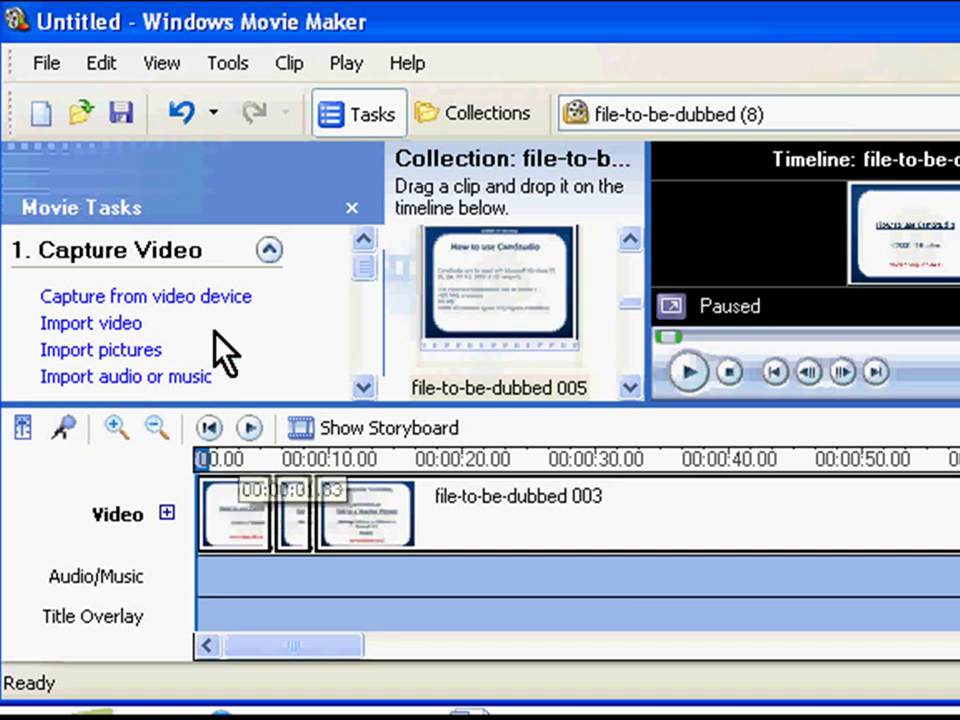
{"action": "left_click", "coordinate": [223, 70]}
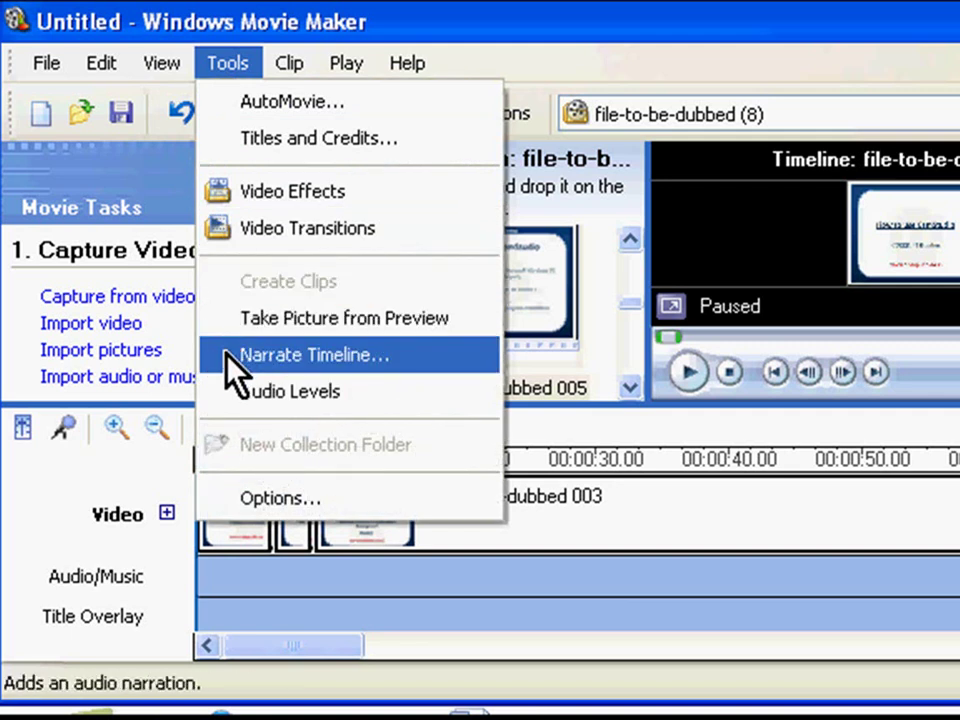
Step: Open Narrate Timeline, place the playhead near 00:00:10, and start recording narration
{"action": "left_click", "coordinate": [300, 354]}
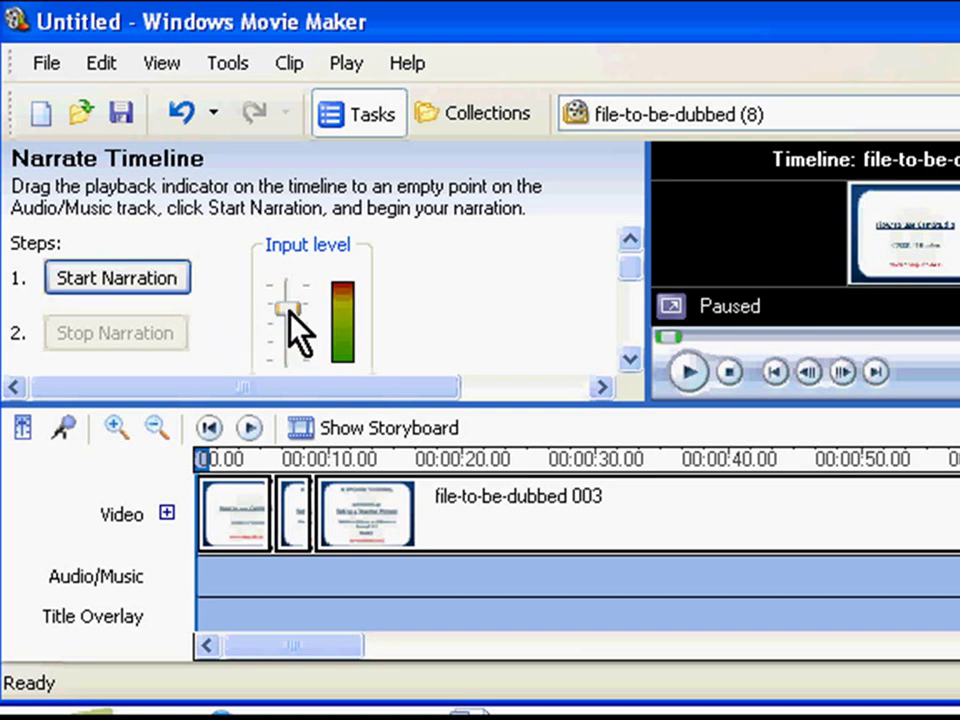
{"action": "left_click", "coordinate": [319, 462]}
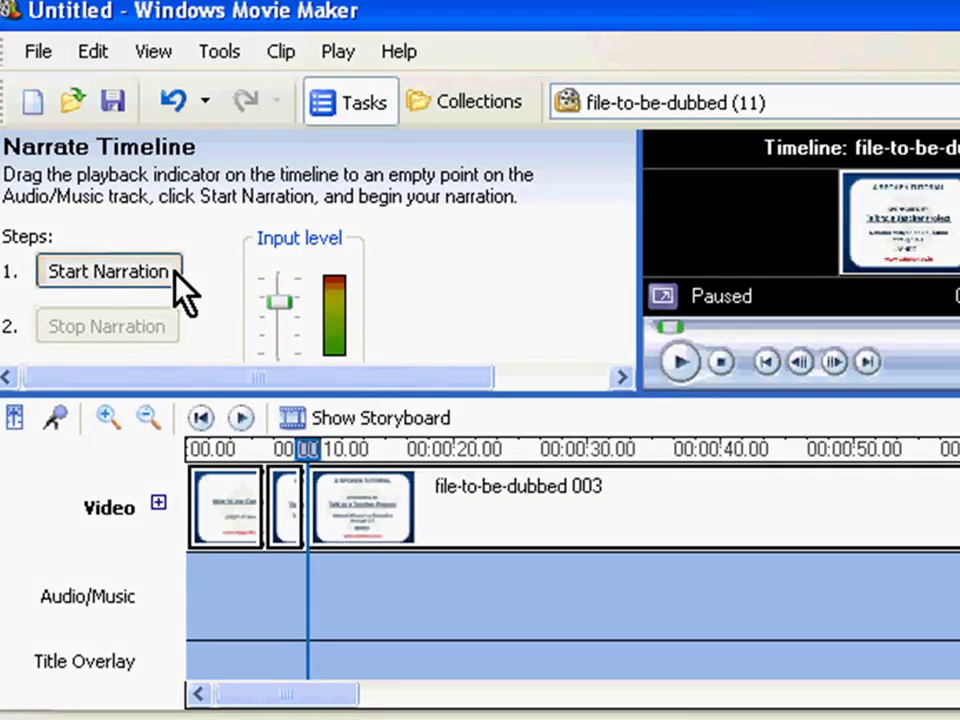
{"action": "left_click", "coordinate": [176, 281]}
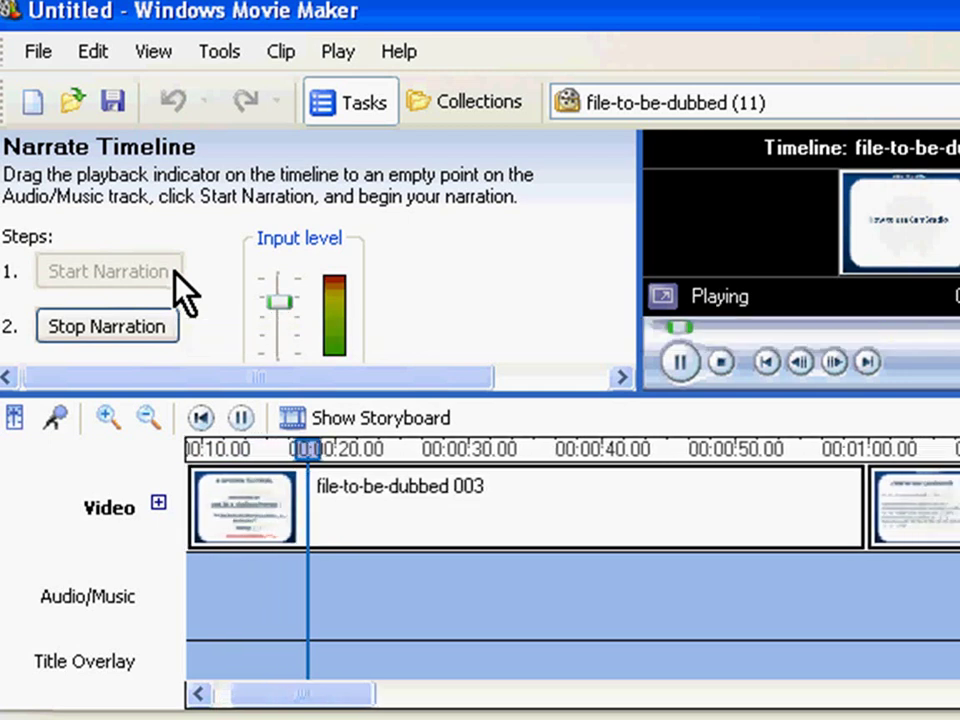
Step: Stop the narration and name the recording 'Narration 001' for the Proj 3 folder
{"action": "left_click", "coordinate": [175, 327]}
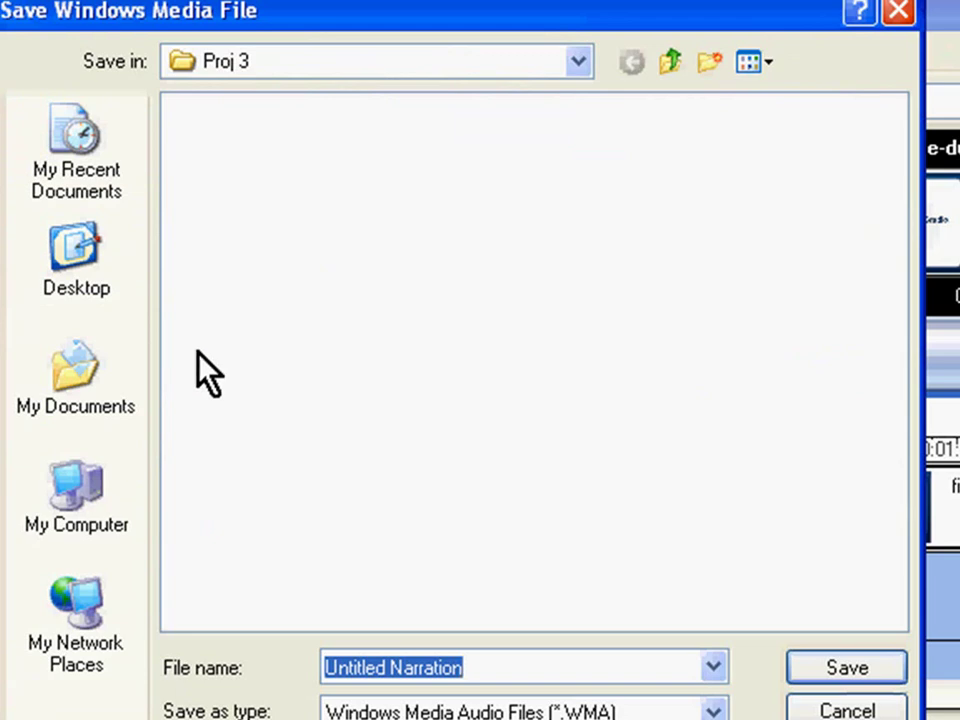
{"action": "type", "text": "Narration 00"}
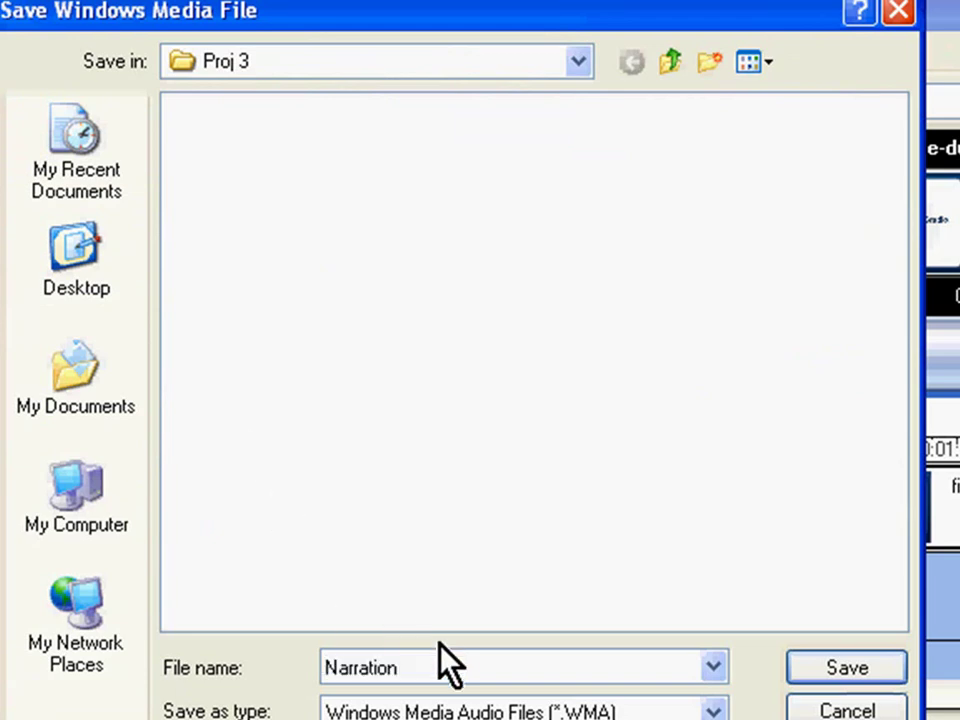
{"action": "type", "text": "1"}
{"action": "left_click", "coordinate": [822, 678]}
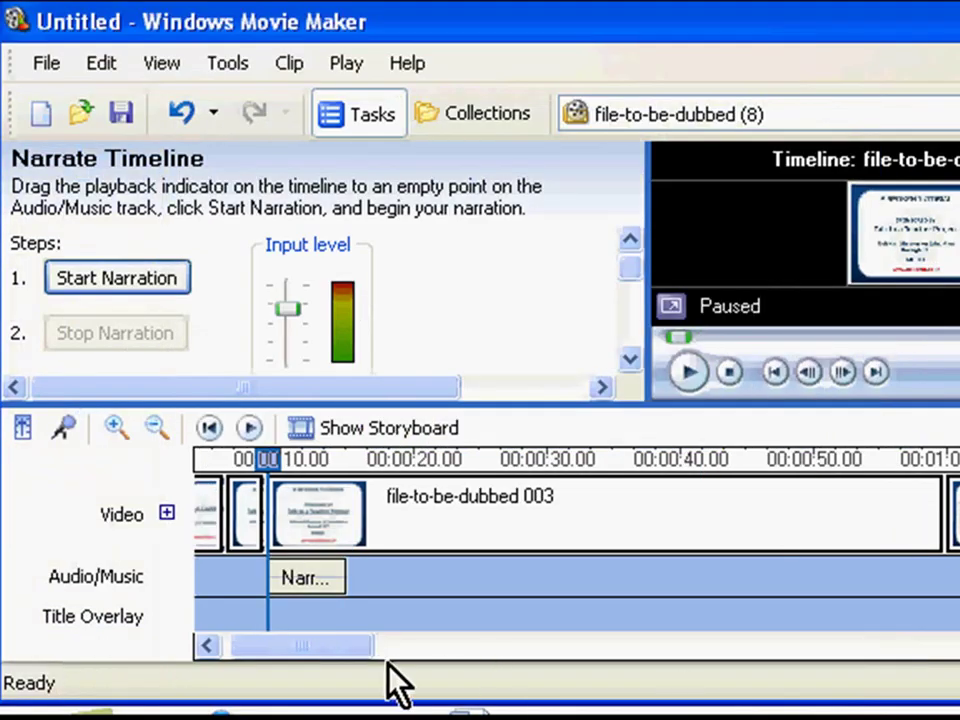
{"action": "left_click", "coordinate": [325, 580]}
{"action": "mouse_move", "coordinate": [325, 583]}
{"action": "left_mouse_down"}
{"action": "mouse_move", "coordinate": [486, 591]}
{"action": "mouse_move", "coordinate": [328, 600]}
{"action": "left_mouse_up"}
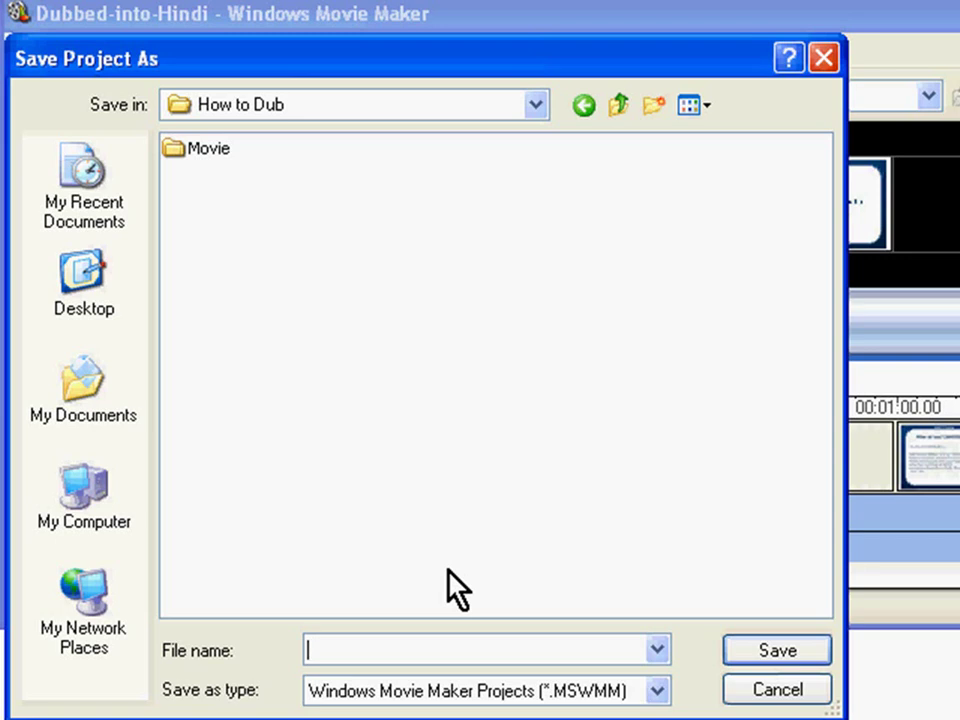
Step: Save the project as 'Dubbed-into-Hindi' in the How to Dub folder
{"action": "type", "text": "Dubbed-into-Hindi"}
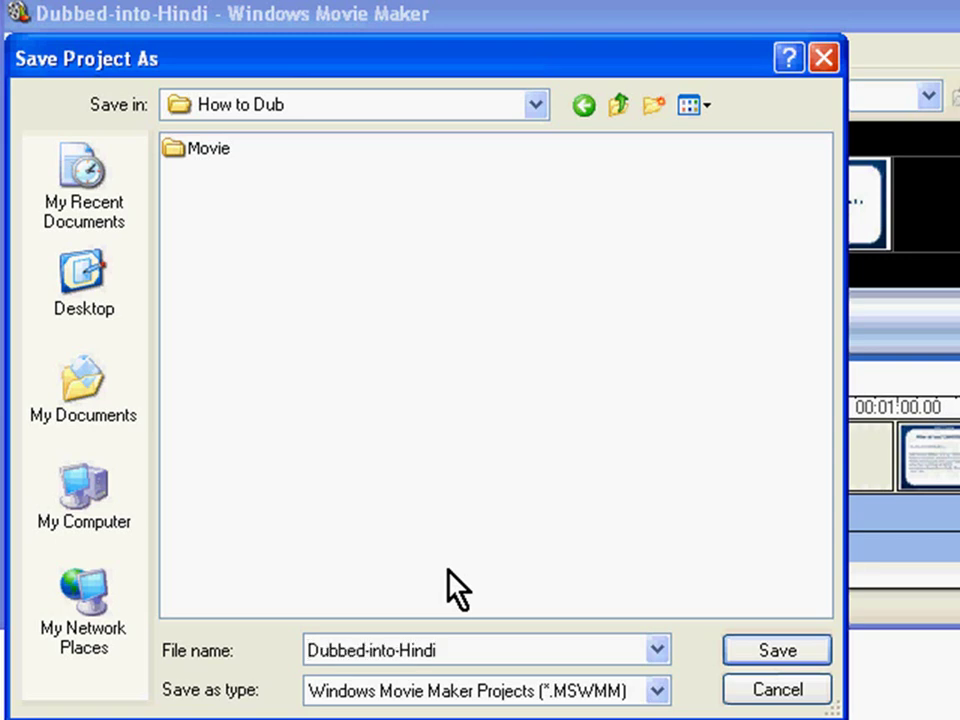
{"action": "left_click", "coordinate": [752, 655]}
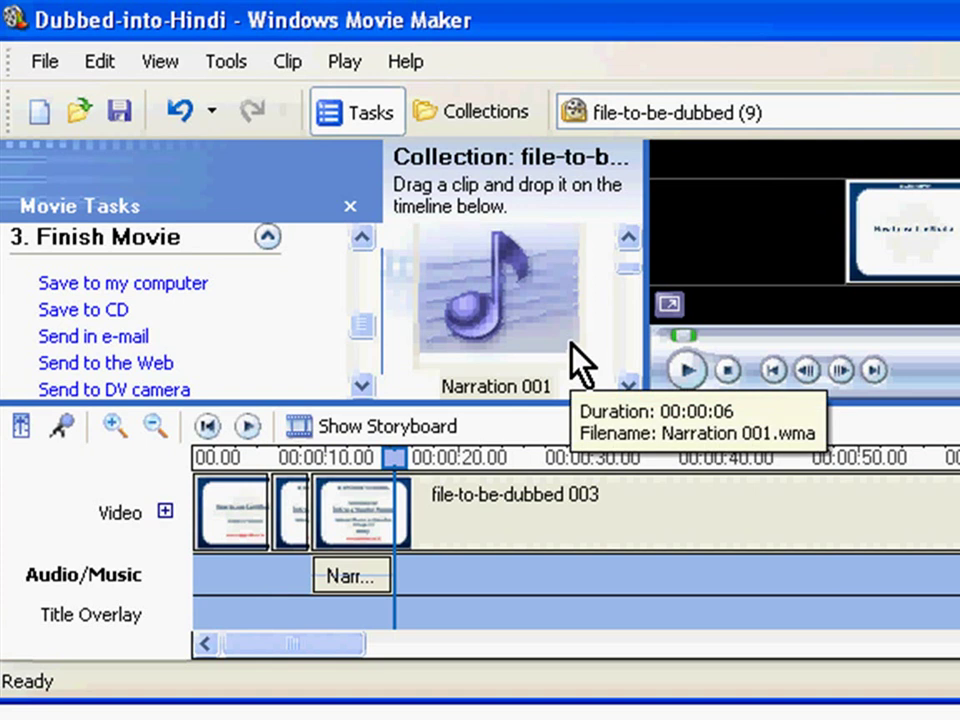
Step: Nudge the playhead slightly later and launch the Save Movie Wizard via Save to my computer
{"action": "left_click", "coordinate": [44, 62]}
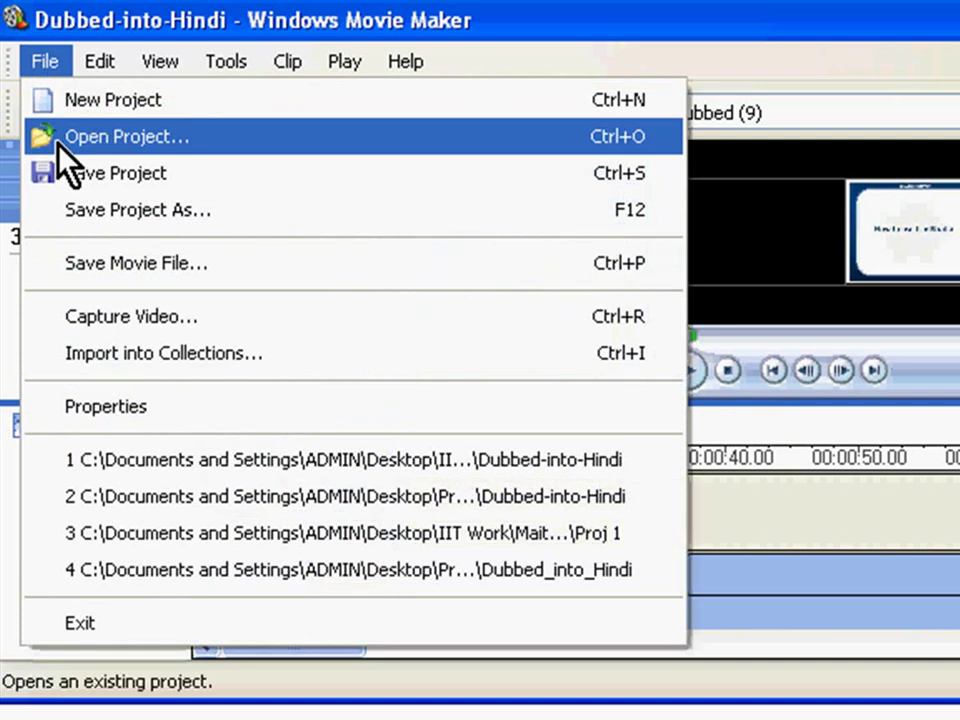
{"action": "left_click", "coordinate": [767, 600]}
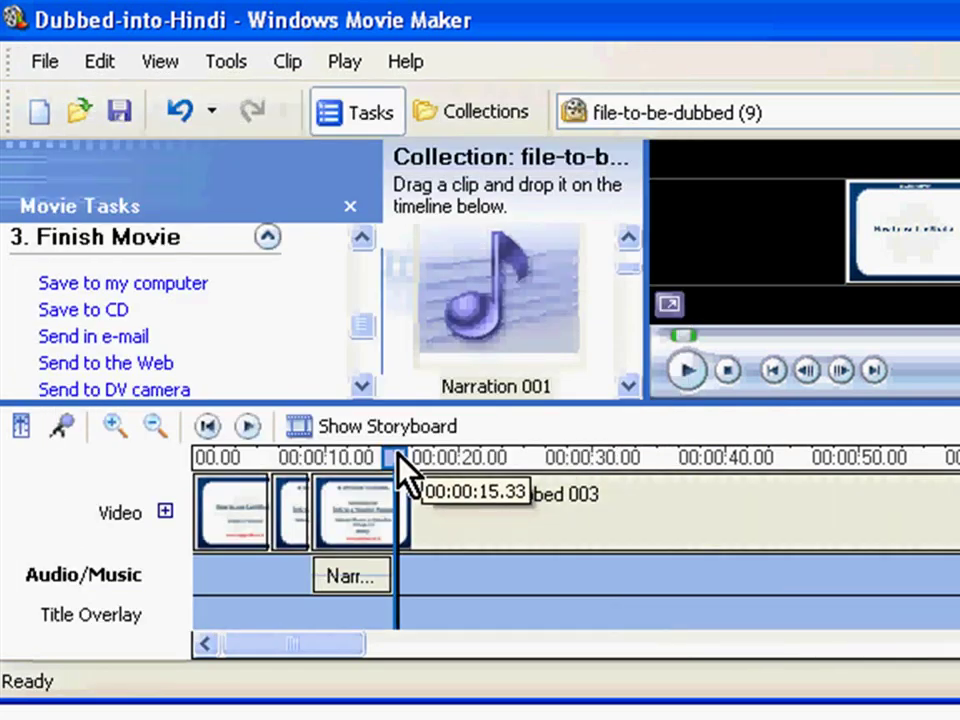
{"action": "left_click_drag", "start_coordinate": [398, 458], "coordinate": [404, 465]}
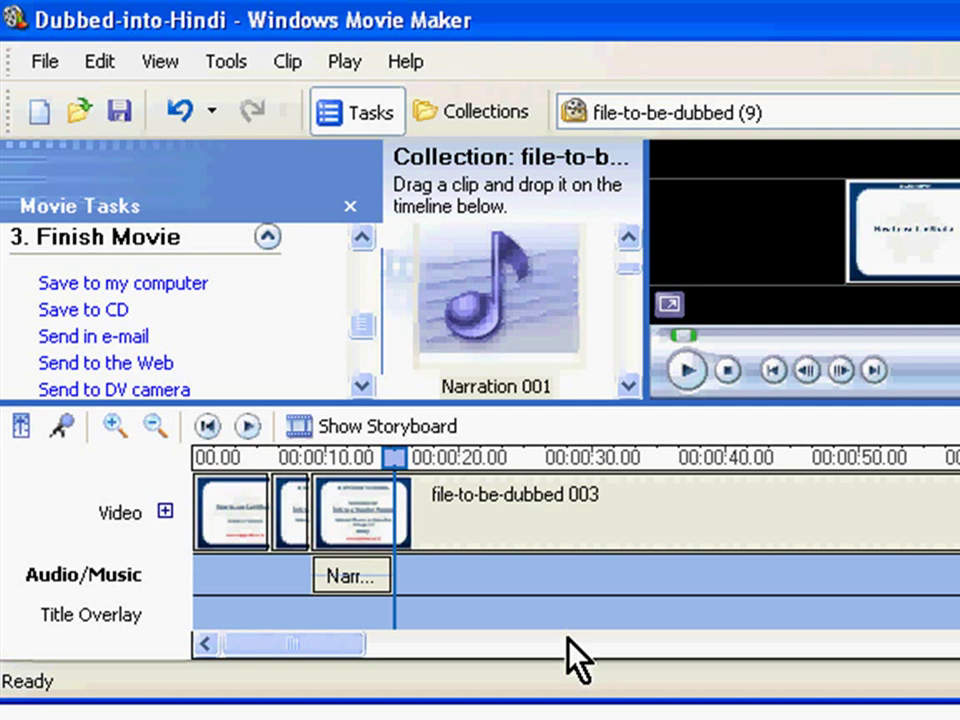
{"action": "left_click", "coordinate": [567, 624]}
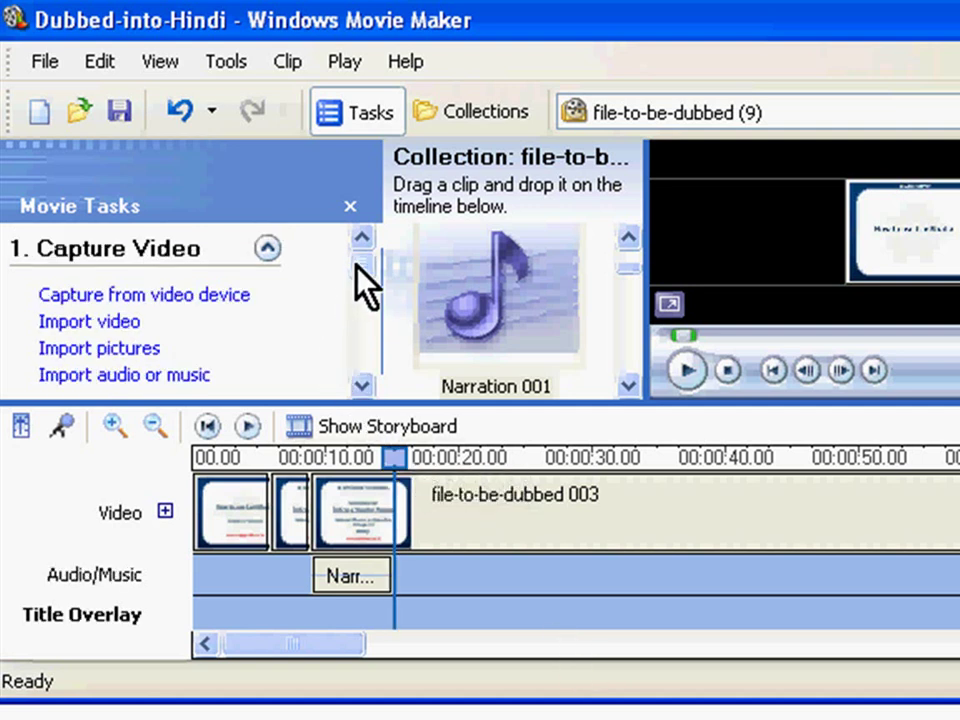
{"action": "left_click_drag", "start_coordinate": [355, 263], "coordinate": [356, 324]}
{"action": "left_click", "coordinate": [362, 238]}
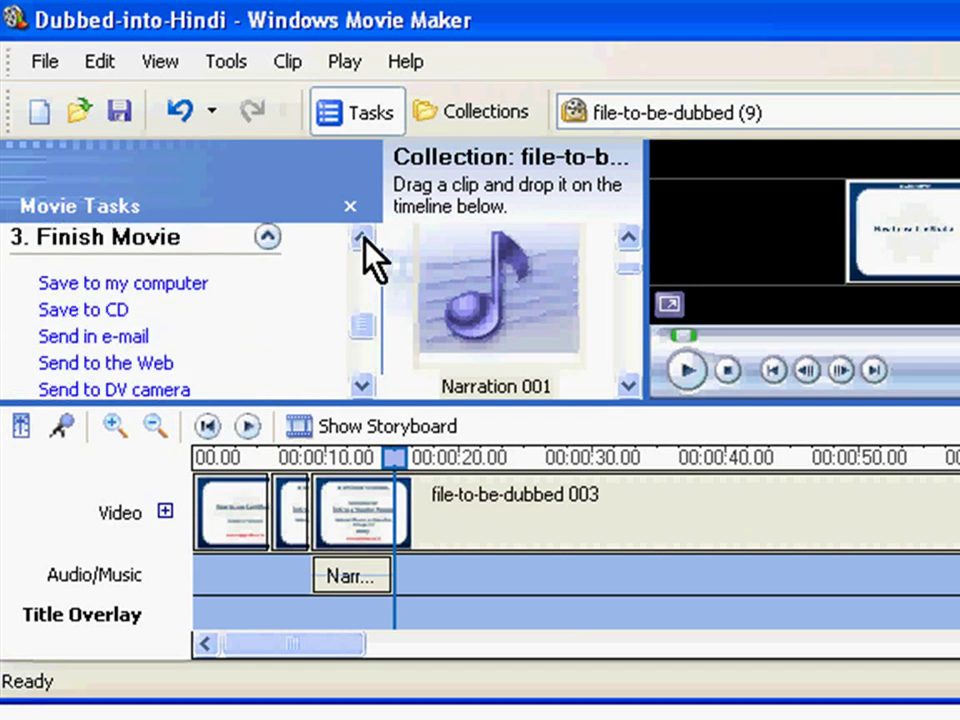
Step: Enter 'Hindi-Dub-file' as the movie file name, saving to IIT Work
{"action": "left_click", "coordinate": [193, 300]}
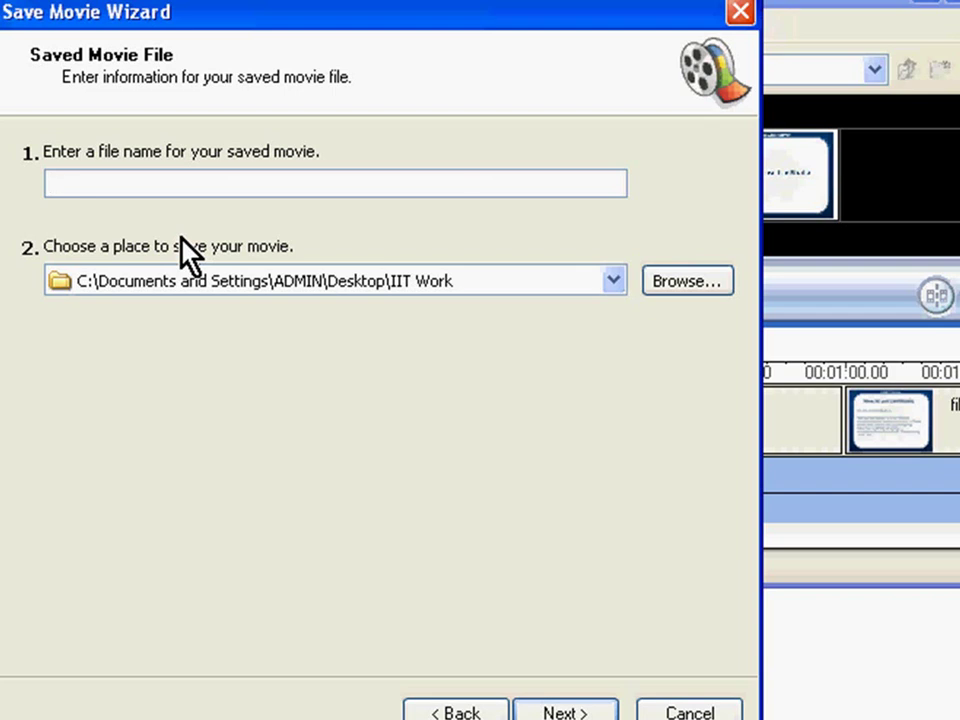
{"action": "type", "text": "Hindi-Dub-file"}
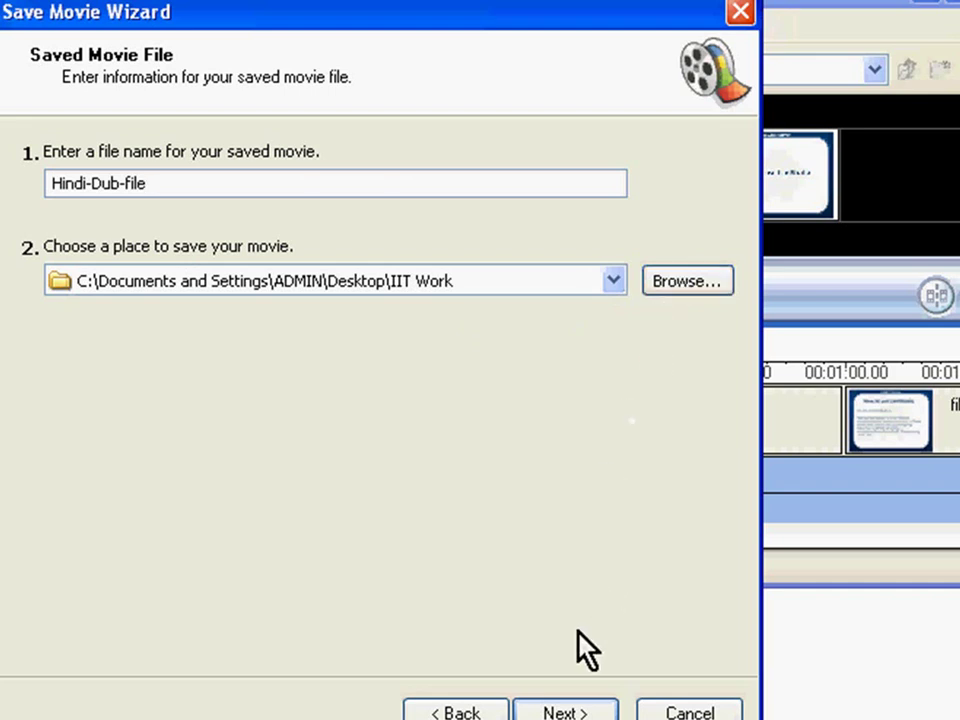
Step: Set the movie quality to Other settings with the Video for Pocket PC (218 Kbps) preset
{"action": "left_click", "coordinate": [566, 709]}
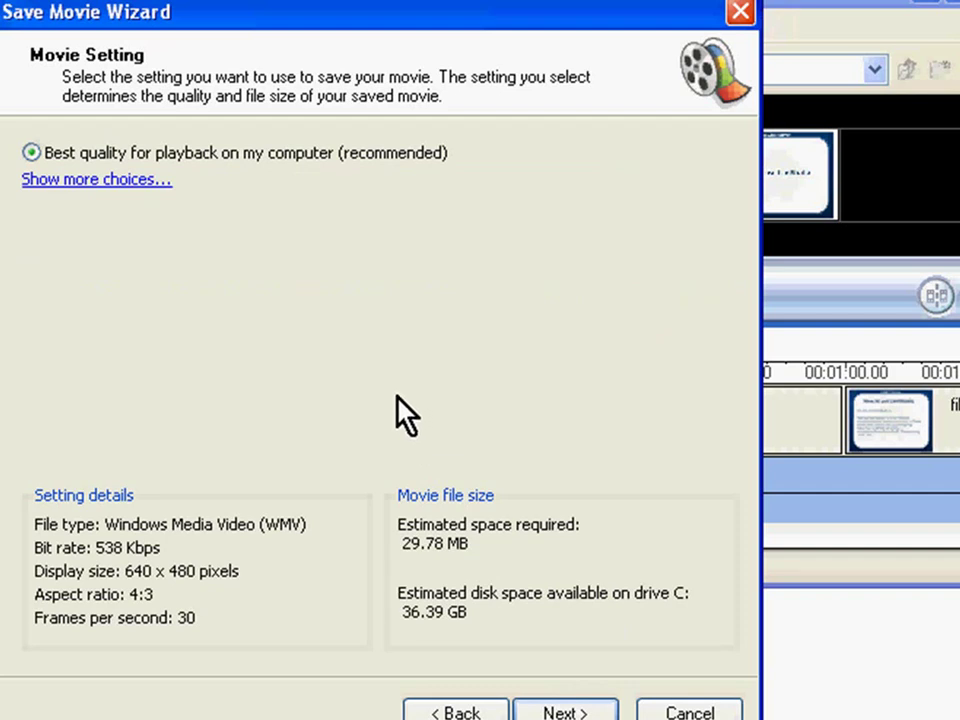
{"action": "left_click", "coordinate": [133, 180]}
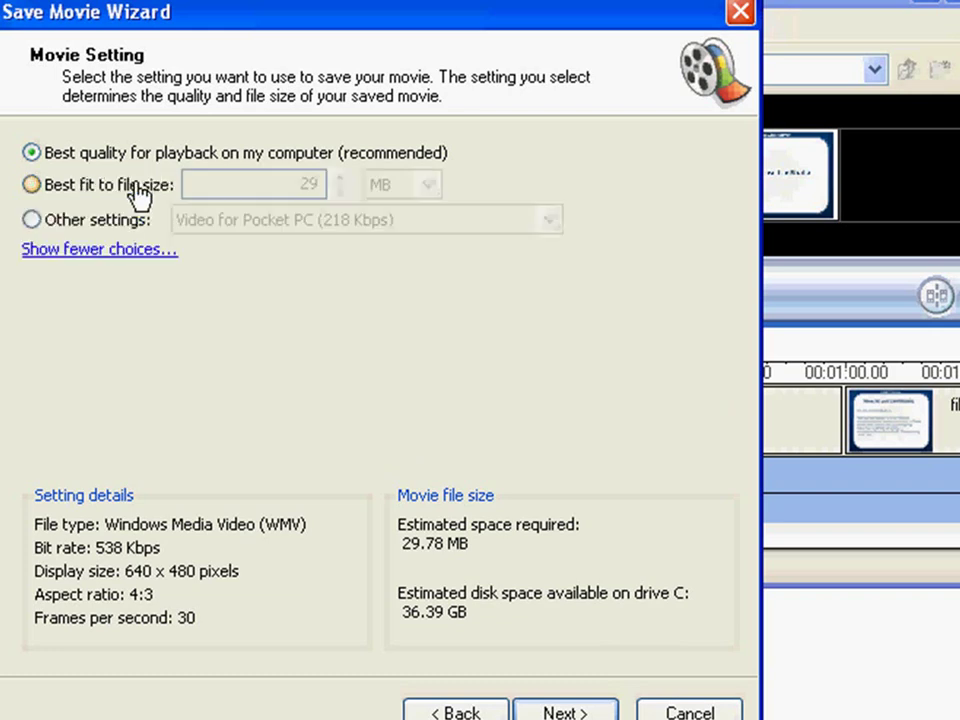
{"action": "left_click", "coordinate": [31, 185]}
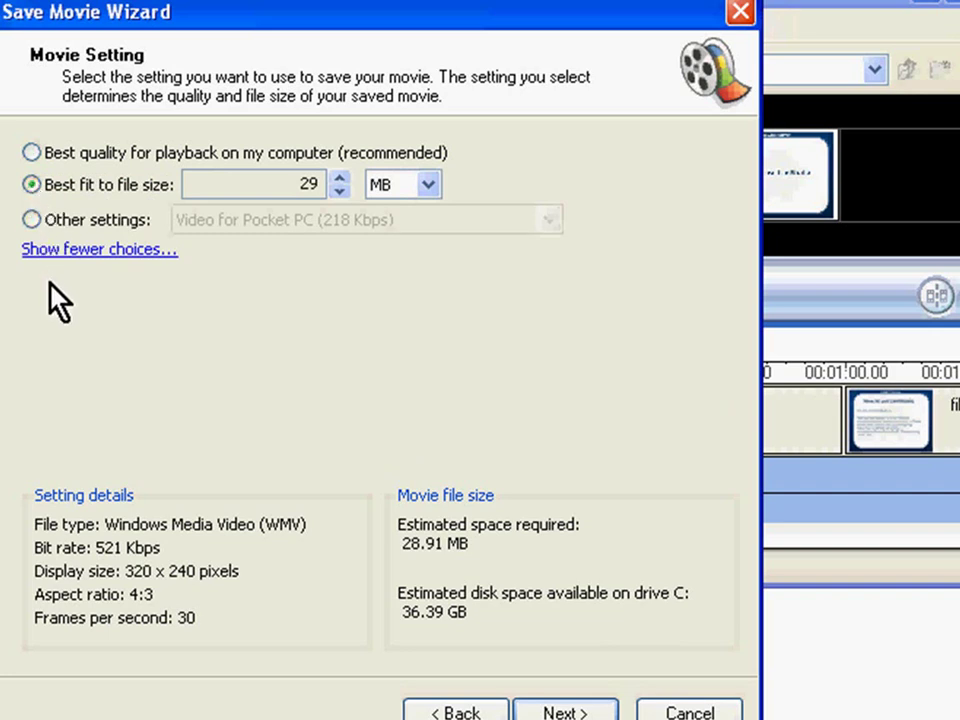
{"action": "left_click", "coordinate": [31, 220]}
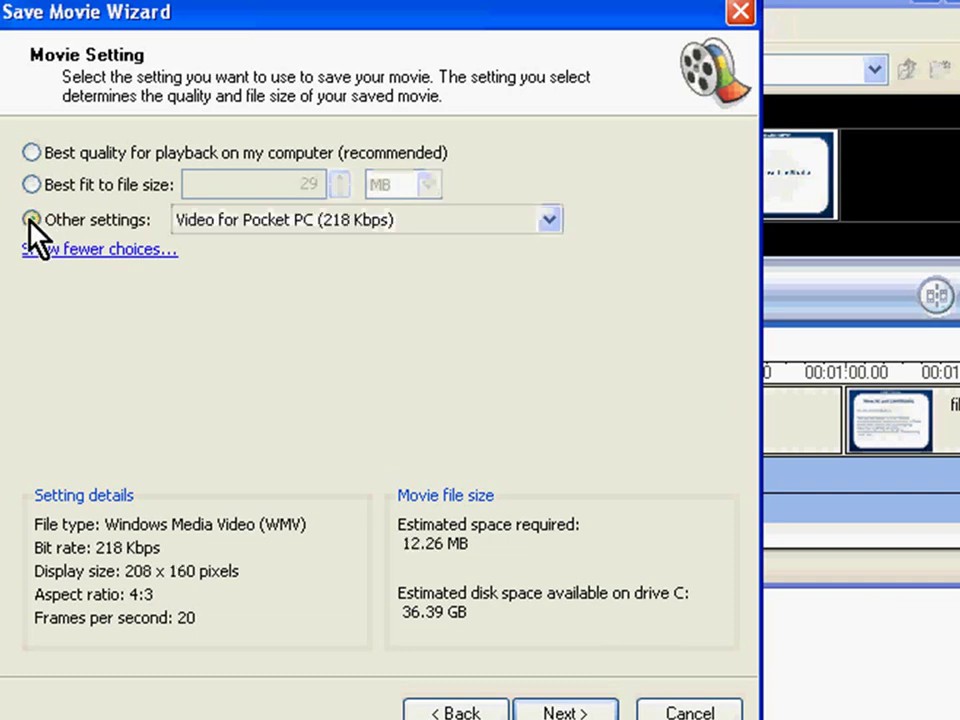
{"action": "left_click", "coordinate": [549, 228]}
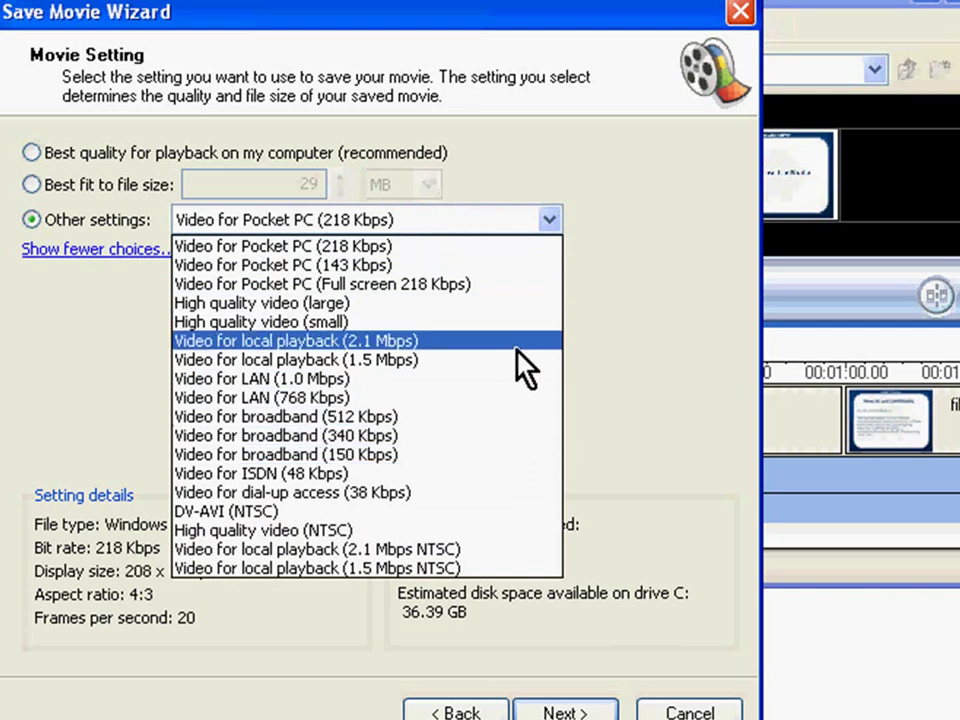
{"action": "left_click", "coordinate": [547, 221]}
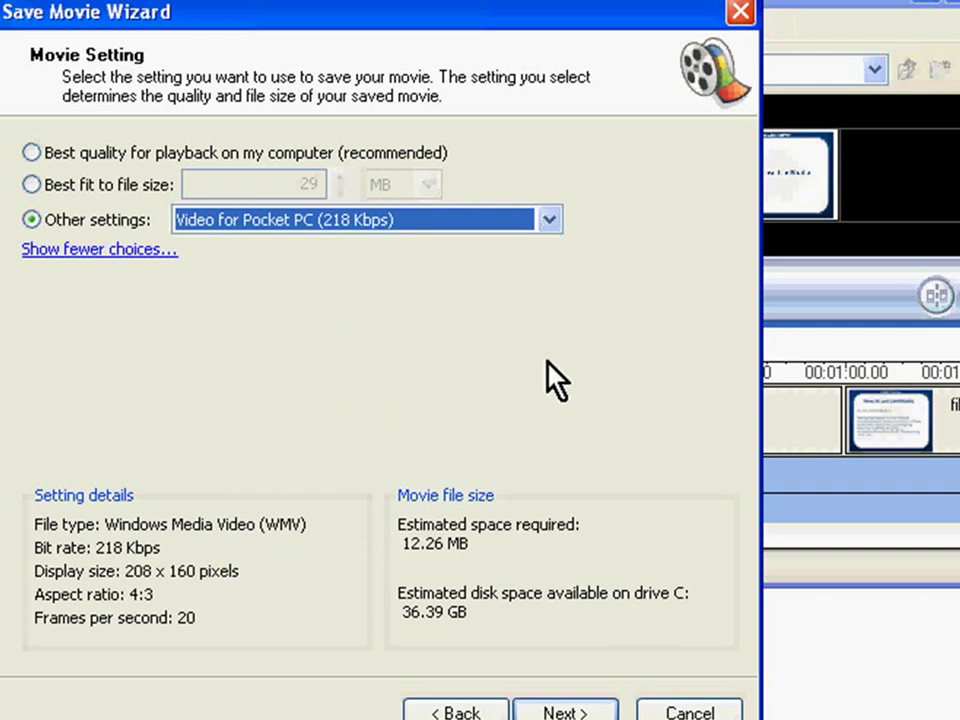
Step: Choose Best fit to file size with a 30 MB target (about 29.78 MB estimated) and continue
{"action": "left_click", "coordinate": [31, 185]}
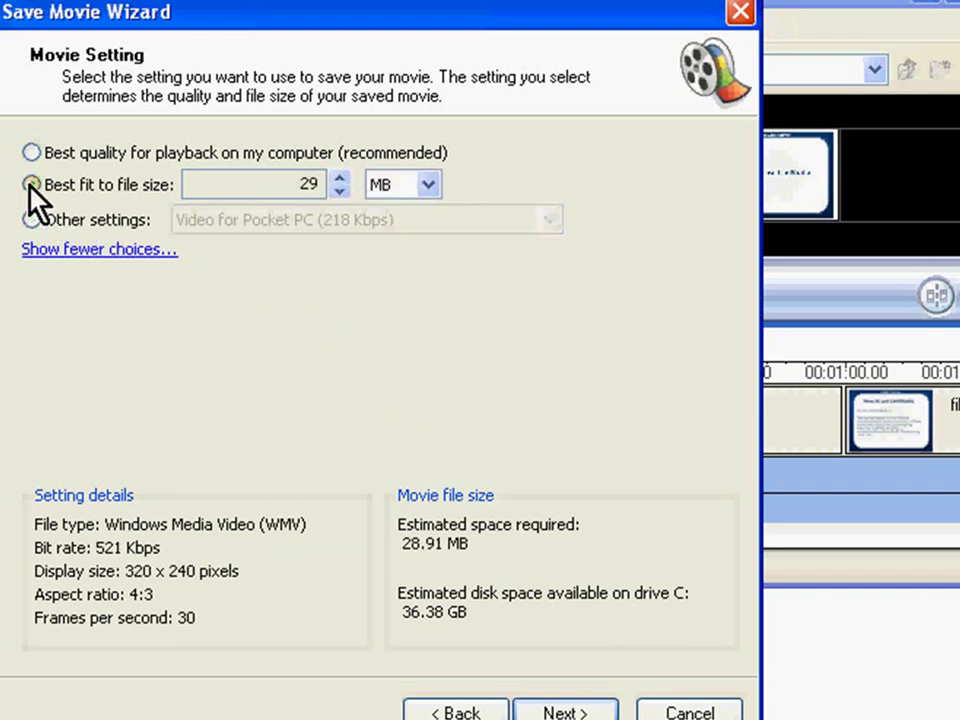
{"action": "left_click", "coordinate": [340, 178]}
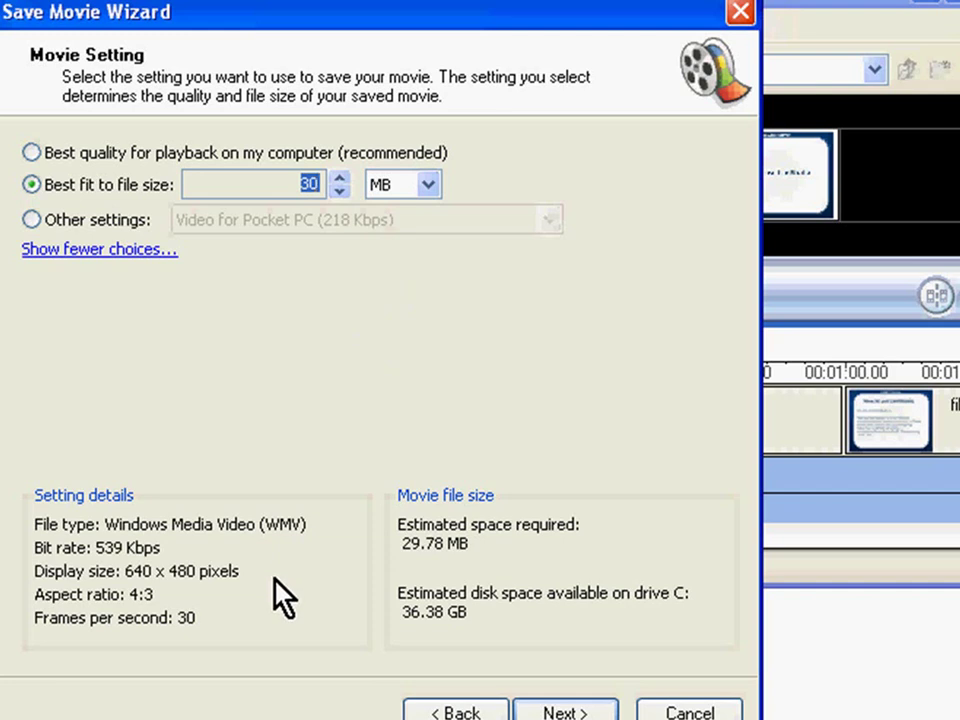
{"action": "left_click", "coordinate": [338, 190]}
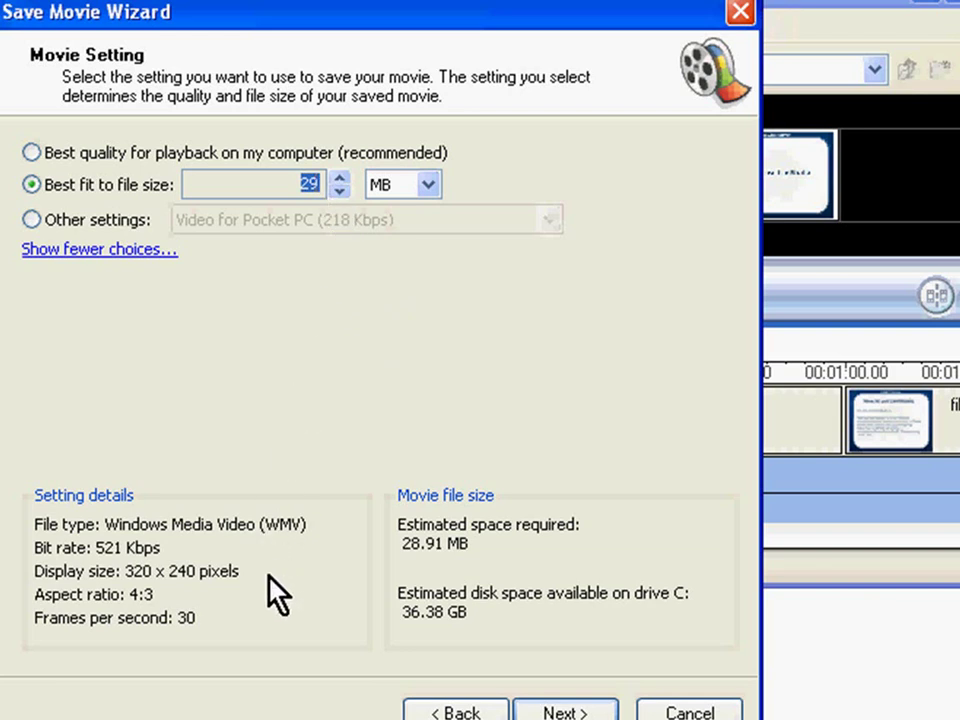
{"action": "left_click", "coordinate": [341, 191]}
{"action": "left_click", "coordinate": [341, 191]}
{"action": "left_click", "coordinate": [341, 191]}
{"action": "left_click", "coordinate": [341, 191]}
{"action": "left_click", "coordinate": [340, 178]}
{"action": "left_click", "coordinate": [340, 178]}
{"action": "left_click", "coordinate": [340, 178]}
{"action": "left_click", "coordinate": [340, 178]}
{"action": "left_click", "coordinate": [340, 178]}
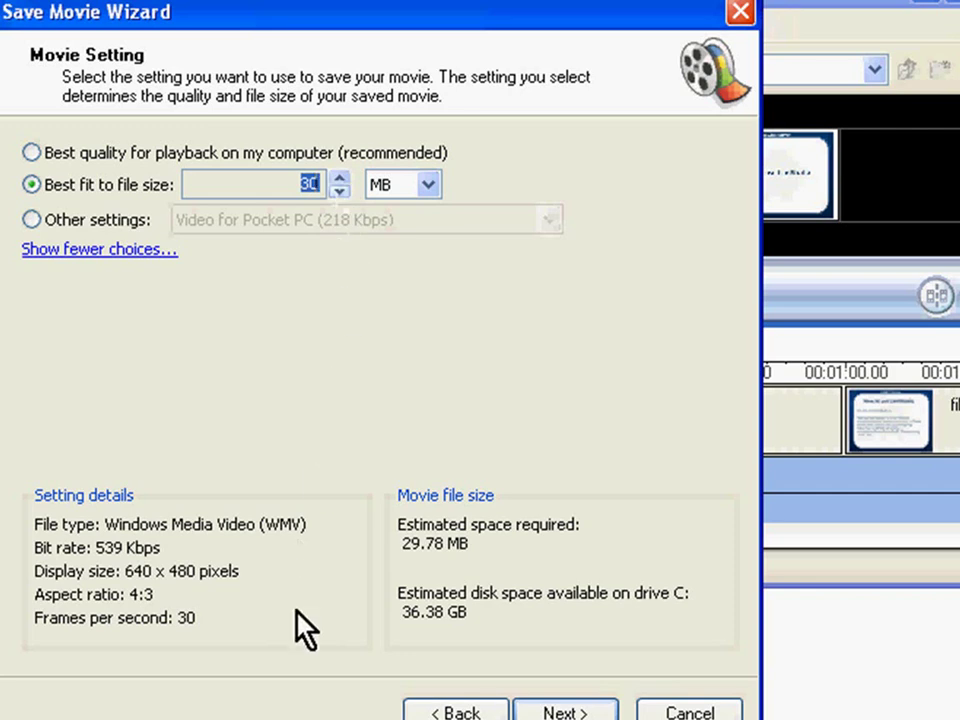
{"action": "left_click", "coordinate": [582, 711]}
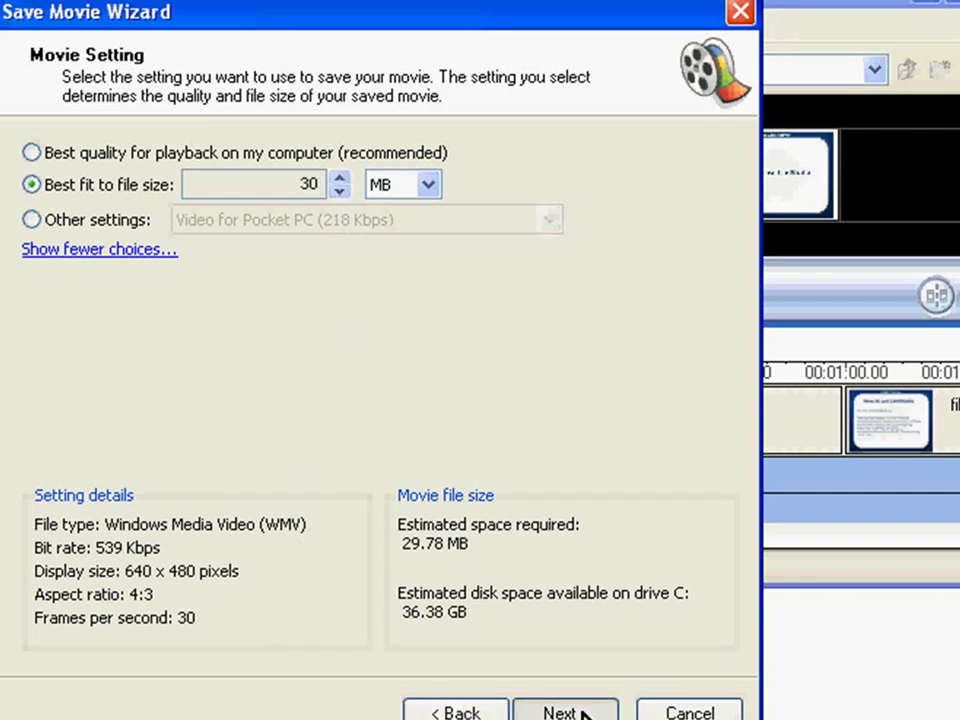